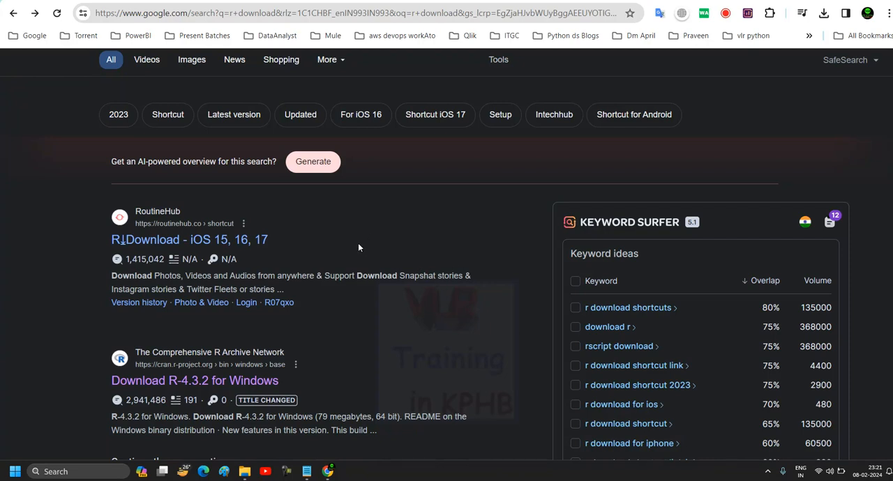
Open the CRAN result "Download R-4.3.2 for Windows" and save the installer to the Desktop.
{"action": "scroll", "coordinate": [358, 242], "scroll_direction": "up", "scroll_amount": 2}
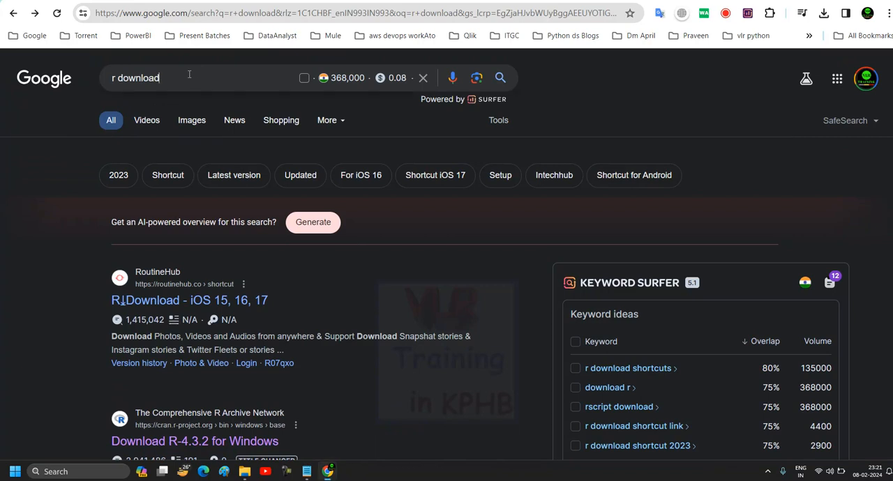
{"action": "left_click", "coordinate": [169, 80]}
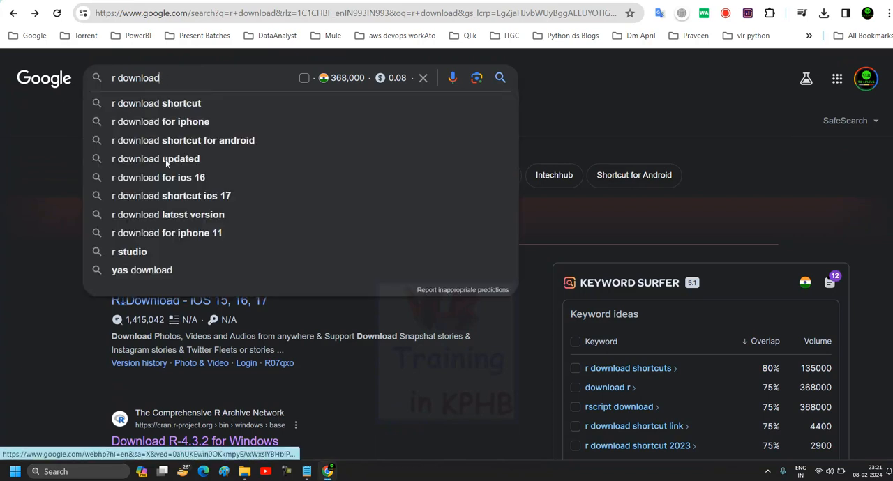
{"action": "left_click", "coordinate": [64, 348]}
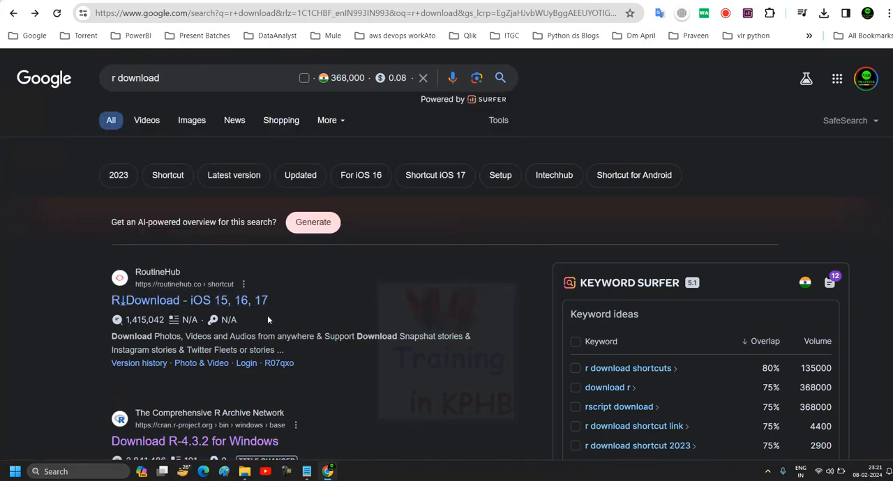
{"action": "scroll", "coordinate": [271, 318], "scroll_direction": "down", "scroll_amount": 1}
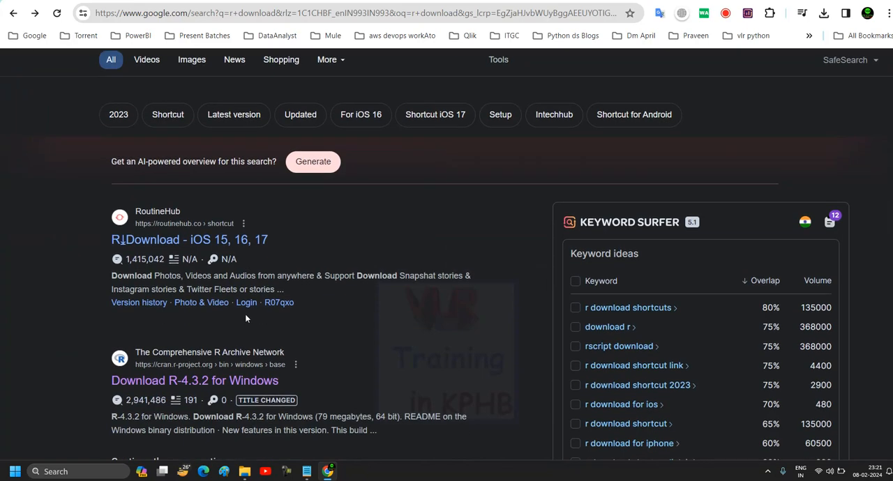
{"action": "scroll", "coordinate": [248, 315], "scroll_direction": "down", "scroll_amount": 2}
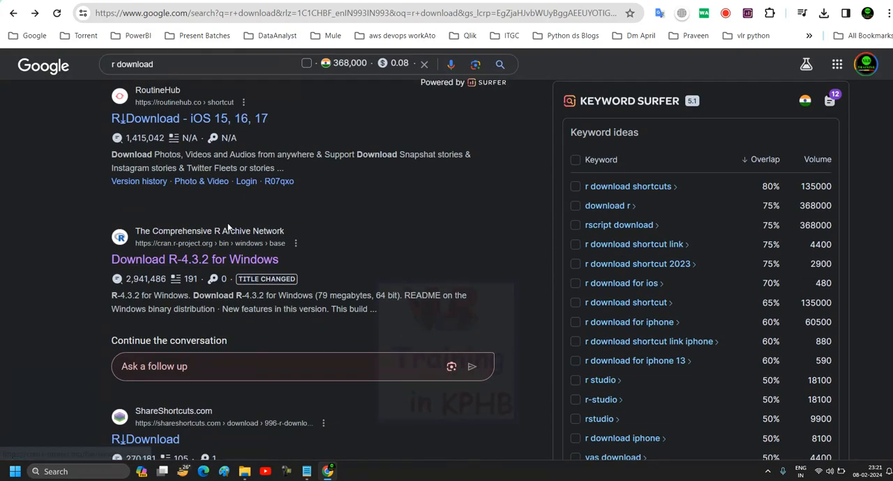
{"action": "scroll", "coordinate": [255, 229], "scroll_direction": "up", "scroll_amount": 1}
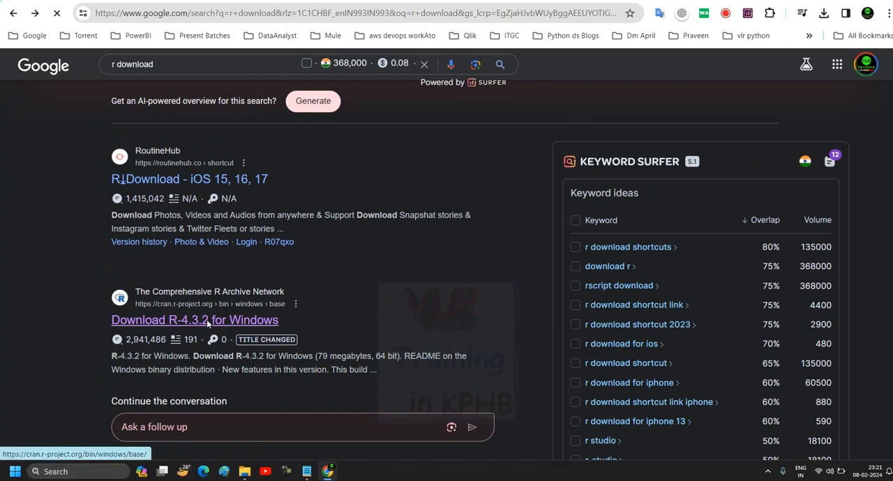
{"action": "left_click", "coordinate": [198, 323]}
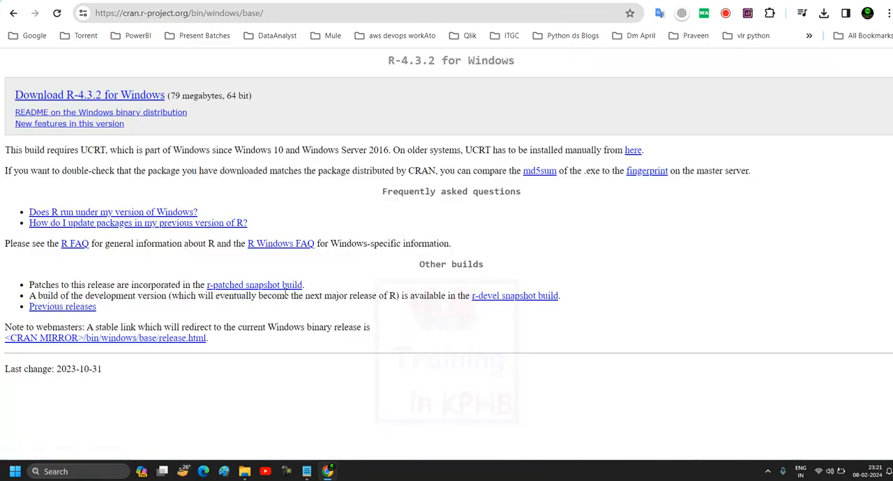
{"action": "left_click", "coordinate": [127, 99]}
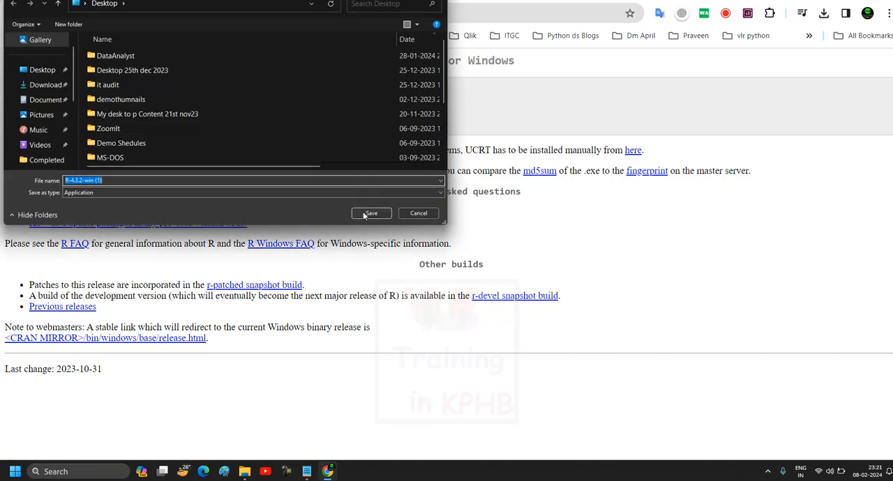
{"action": "left_click", "coordinate": [363, 212]}
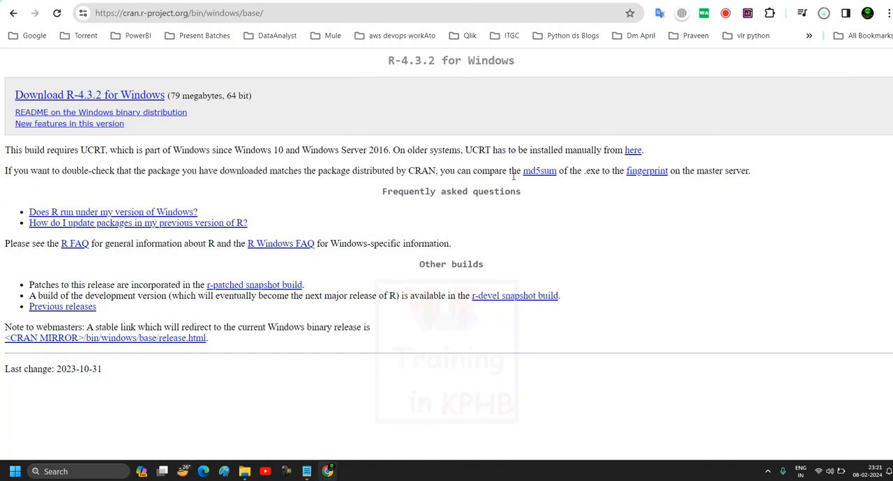
Move the R-4.3.2-win installer to an empty area of the desktop and launch it.
{"action": "key", "text": "super+d"}
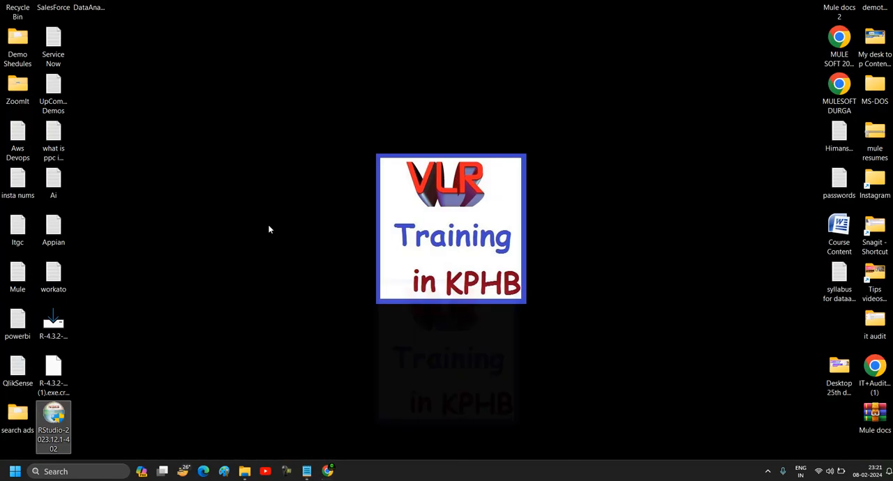
{"action": "left_click_drag", "start_coordinate": [55, 323], "coordinate": [127, 327]}
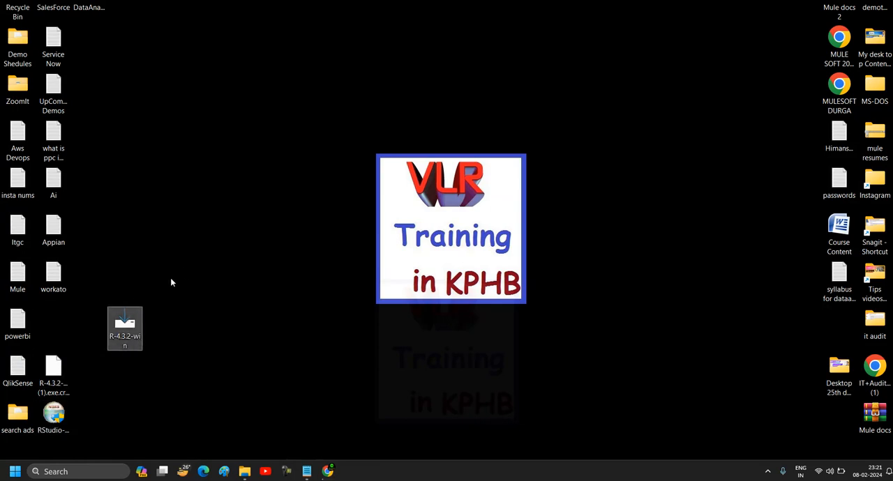
{"action": "double_click", "coordinate": [125, 325]}
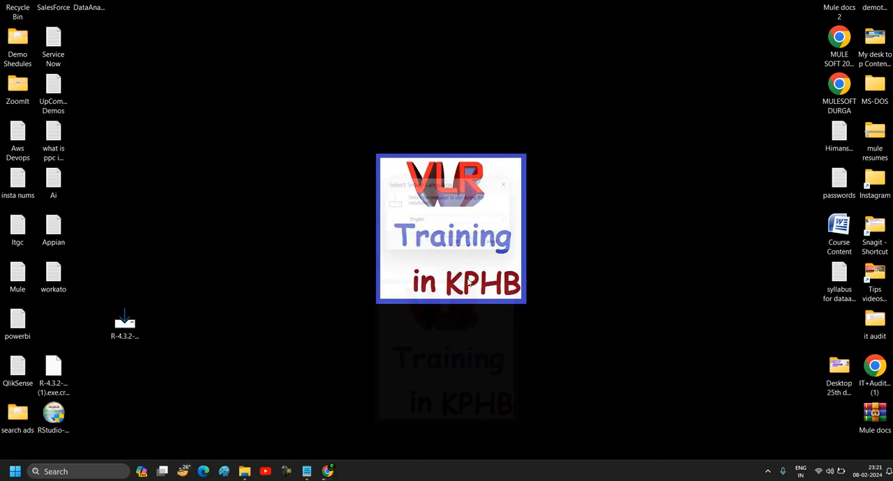
Install R for Windows 4.3.2 in English, keeping the User installation components and other default options, and finish the setup.
{"action": "left_click", "coordinate": [455, 245]}
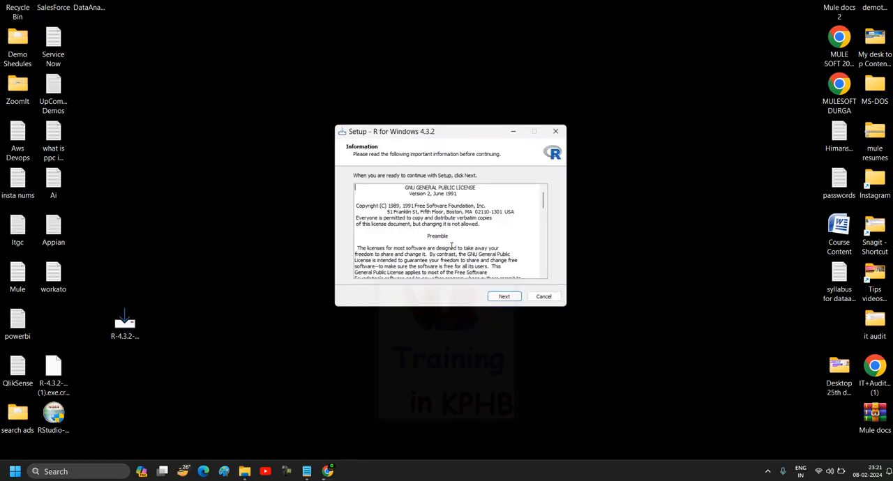
{"action": "left_click", "coordinate": [511, 296]}
{"action": "left_click", "coordinate": [504, 298]}
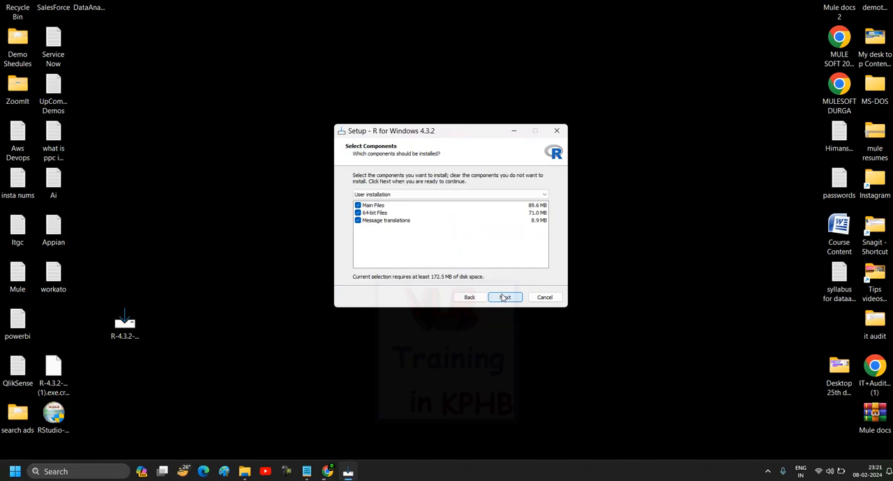
{"action": "left_click", "coordinate": [504, 298]}
{"action": "left_click", "coordinate": [503, 298]}
{"action": "left_click", "coordinate": [502, 300]}
{"action": "left_click", "coordinate": [502, 300]}
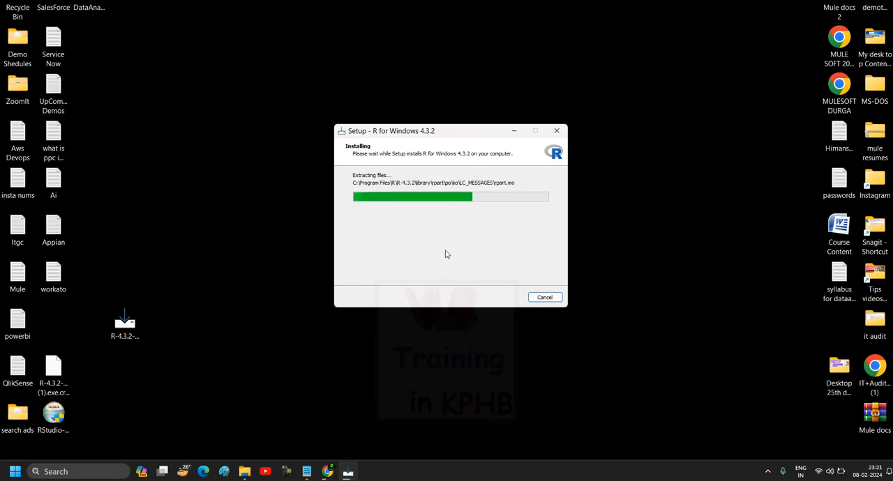
{"action": "left_click", "coordinate": [497, 296]}
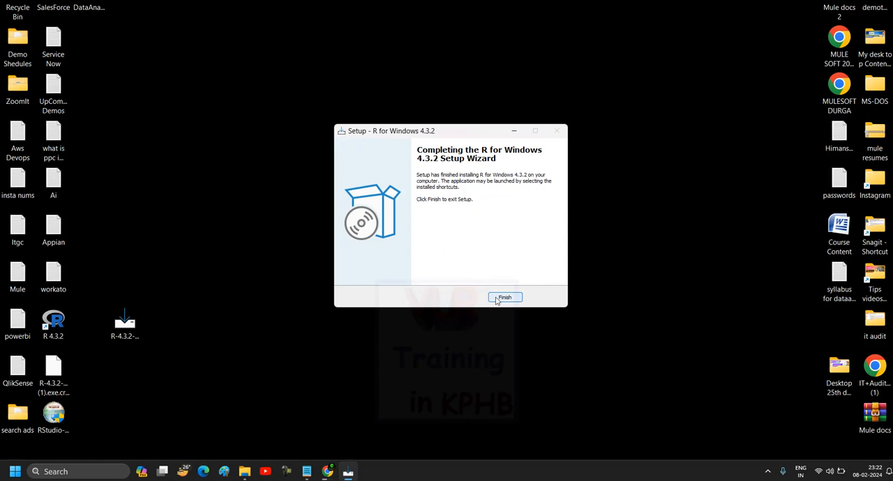
Move the R 4.3.2 shortcut beside the Service Now file on the desktop and launch R.
{"action": "left_click_drag", "start_coordinate": [53, 321], "coordinate": [96, 52]}
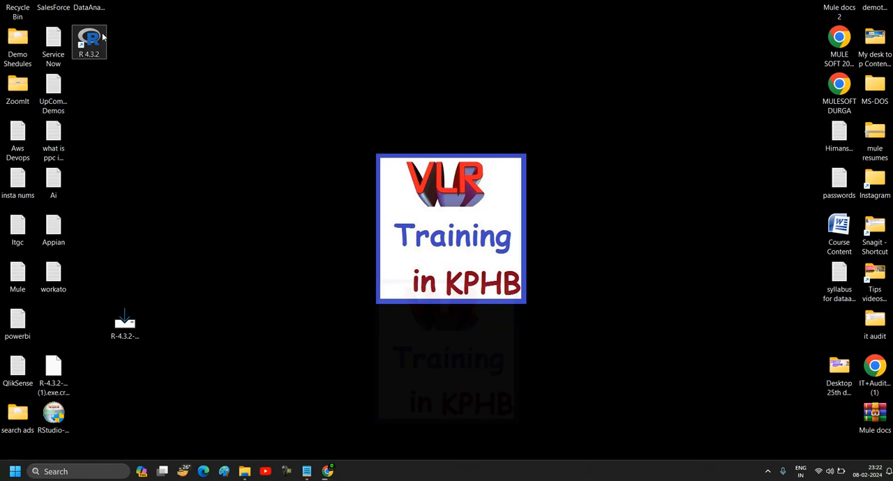
{"action": "double_click", "coordinate": [88, 41]}
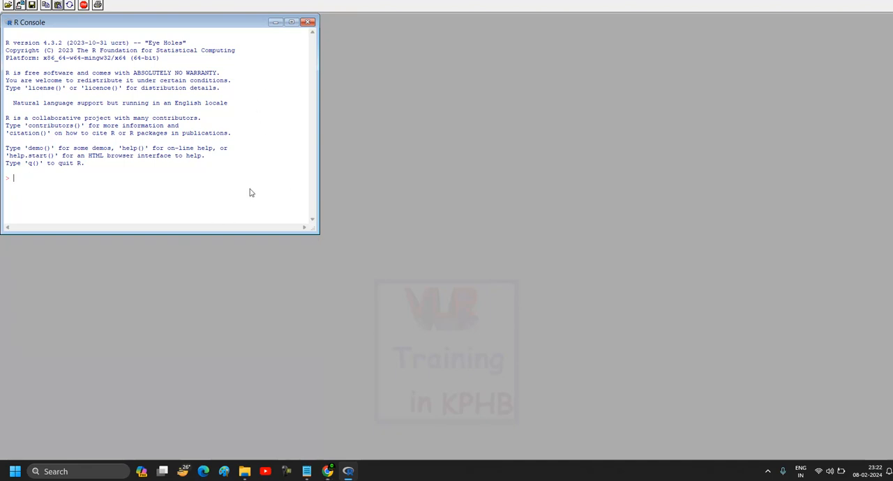
Evaluate 2+3 in the R Console and enlarge the console window.
{"action": "left_click", "coordinate": [328, 472]}
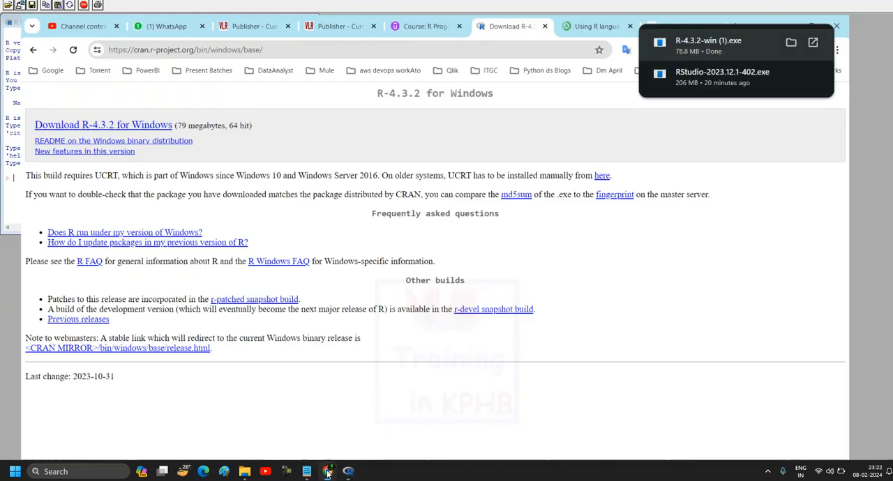
{"action": "left_click", "coordinate": [328, 473]}
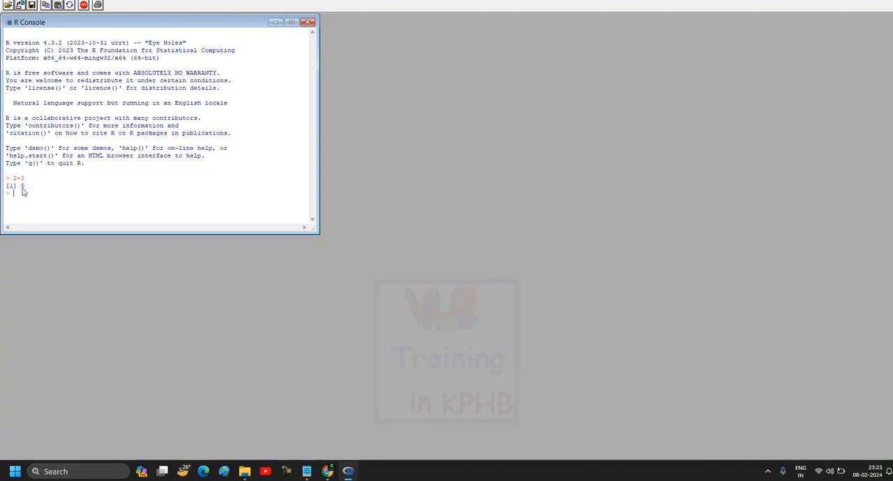
{"action": "left_click_drag", "start_coordinate": [319, 233], "coordinate": [409, 332]}
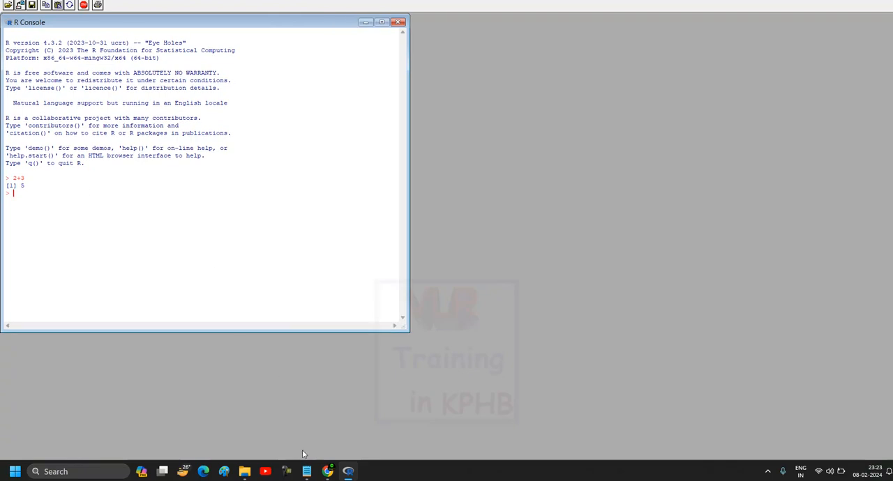
Switch to Chrome, open the Google homepage and search for "r studio".
{"action": "left_click", "coordinate": [326, 473]}
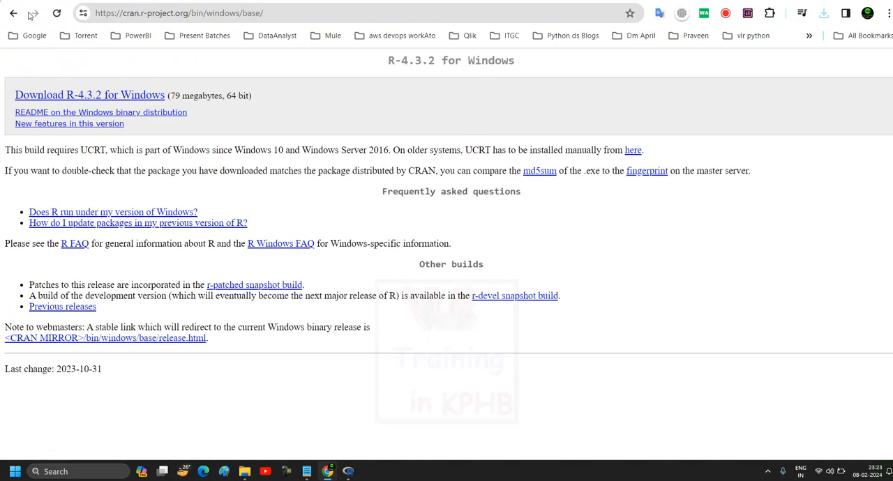
{"action": "left_click", "coordinate": [32, 35]}
{"action": "left_click", "coordinate": [39, 56]}
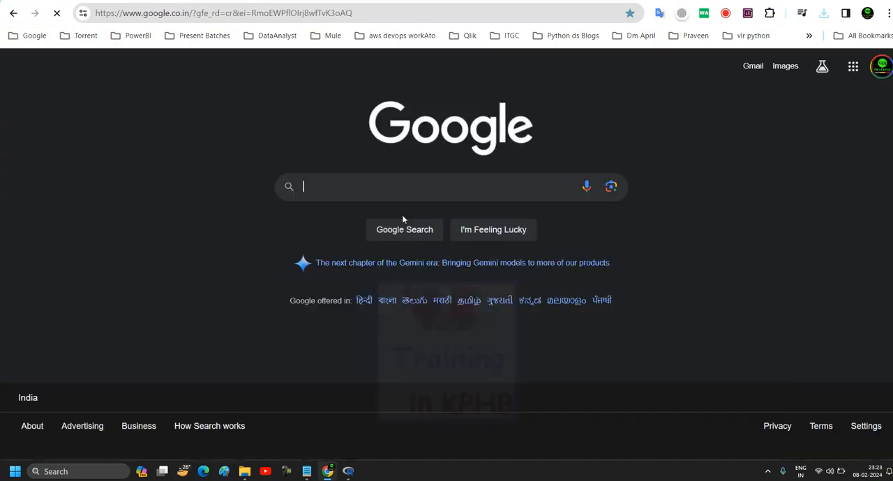
{"action": "left_click", "coordinate": [372, 189]}
{"action": "type", "text": "r"}
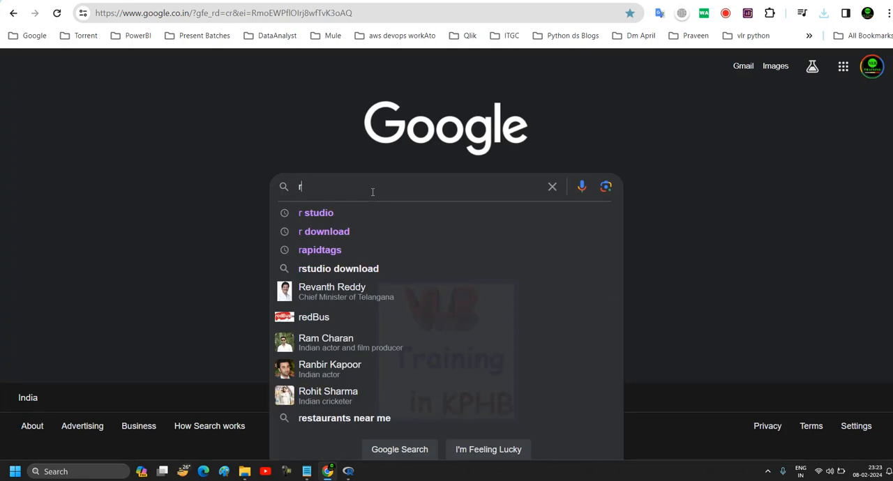
{"action": "type", "text": " studio"}
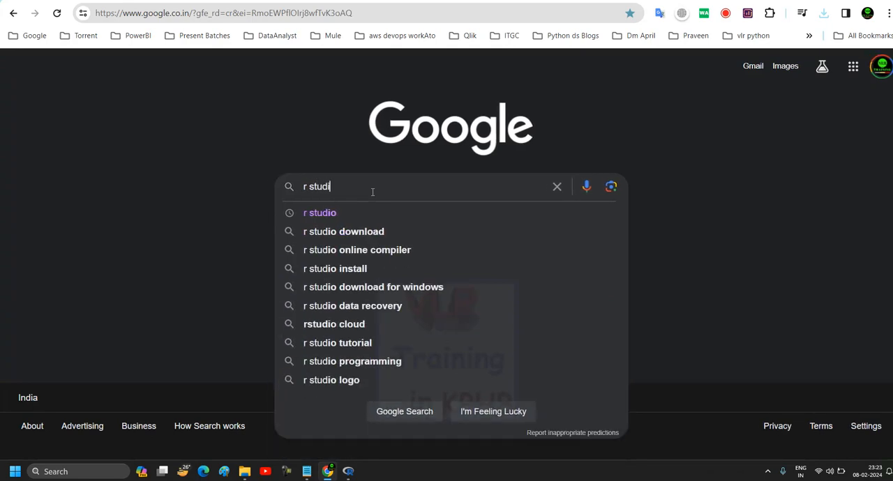
{"action": "left_click", "coordinate": [339, 212]}
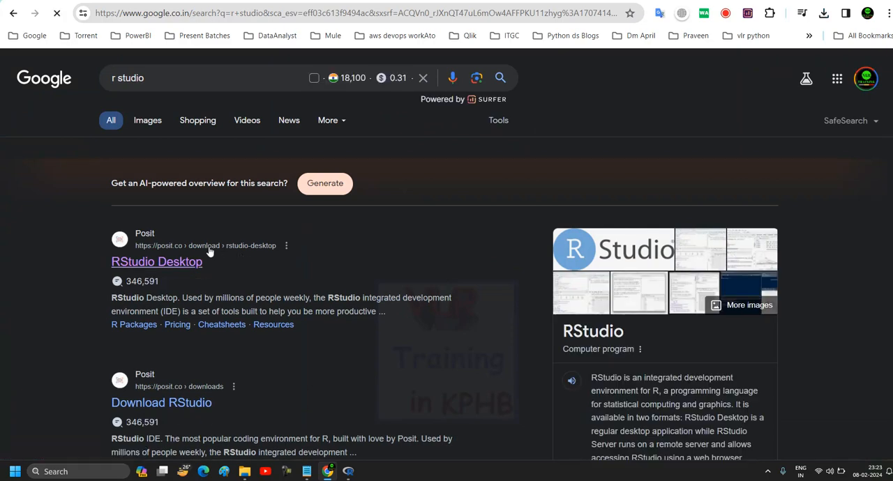
Open Posit's RStudio Desktop page and download RStudio Desktop for Windows, saving the installer to the Desktop.
{"action": "left_click", "coordinate": [171, 263]}
{"action": "scroll", "coordinate": [327, 246], "scroll_direction": "down", "scroll_amount": 3}
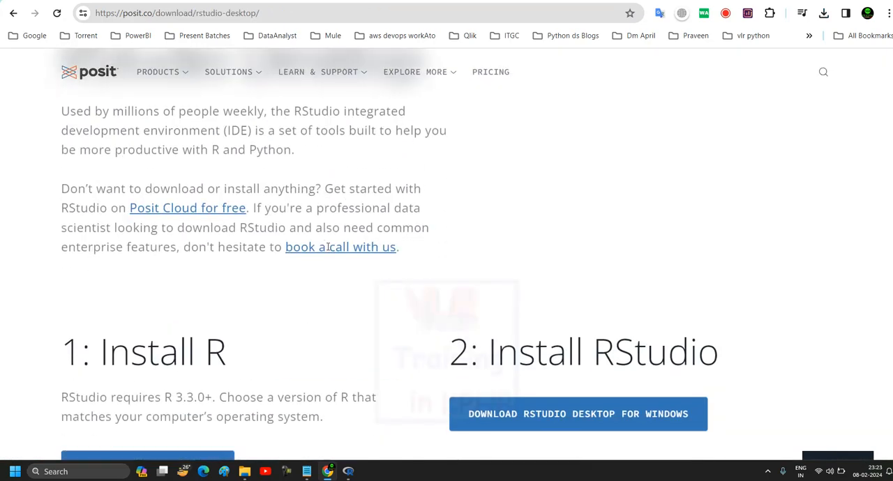
{"action": "scroll", "coordinate": [328, 250], "scroll_direction": "down", "scroll_amount": 2}
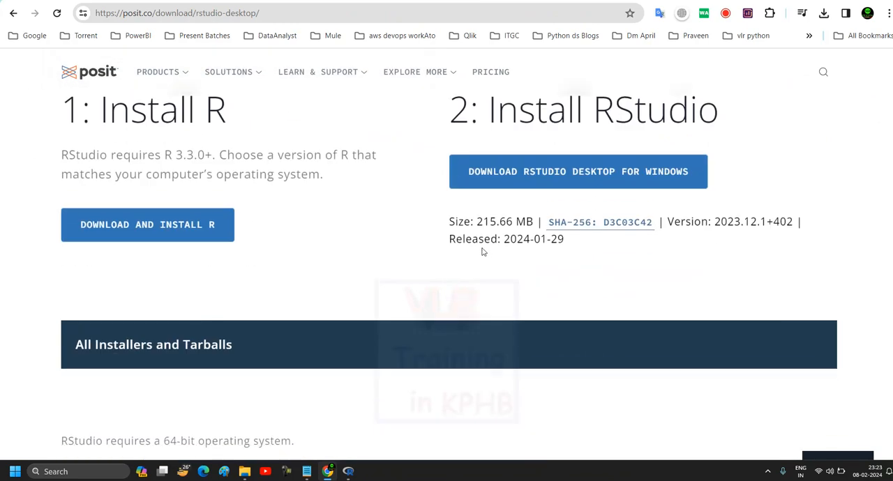
{"action": "left_click", "coordinate": [572, 179]}
{"action": "left_click", "coordinate": [368, 213]}
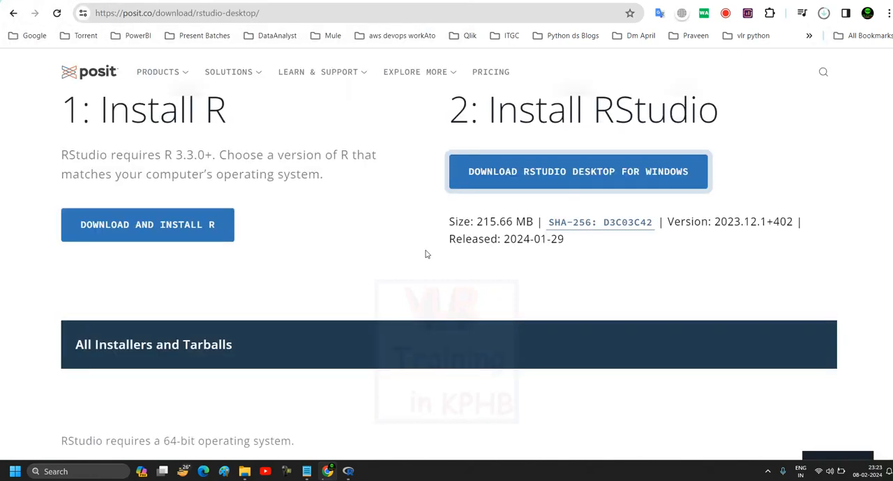
Run the RStudio-2023.12.1-402 installer from the desktop with the default options and finish the setup.
{"action": "key", "text": "super+d"}
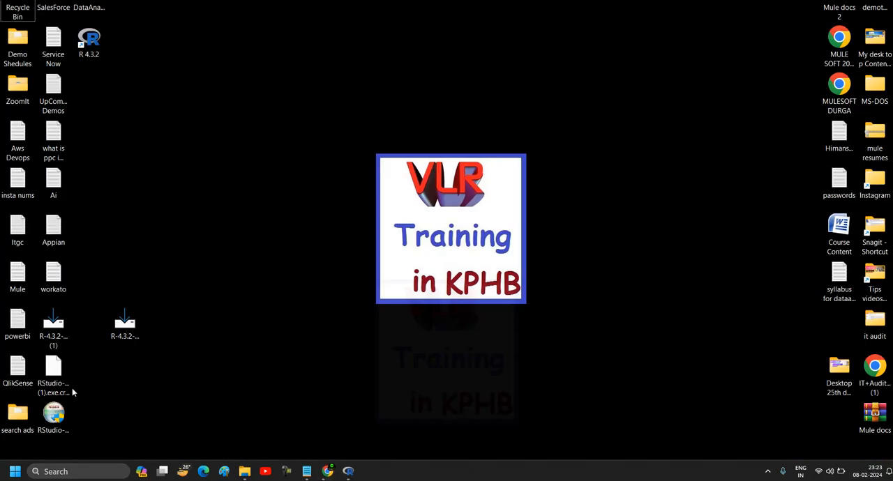
{"action": "left_click", "coordinate": [57, 414]}
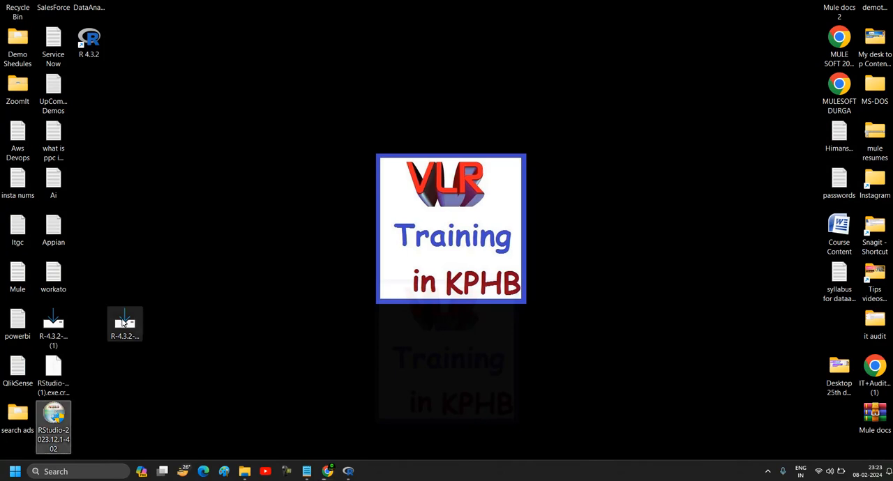
{"action": "key", "text": "Return"}
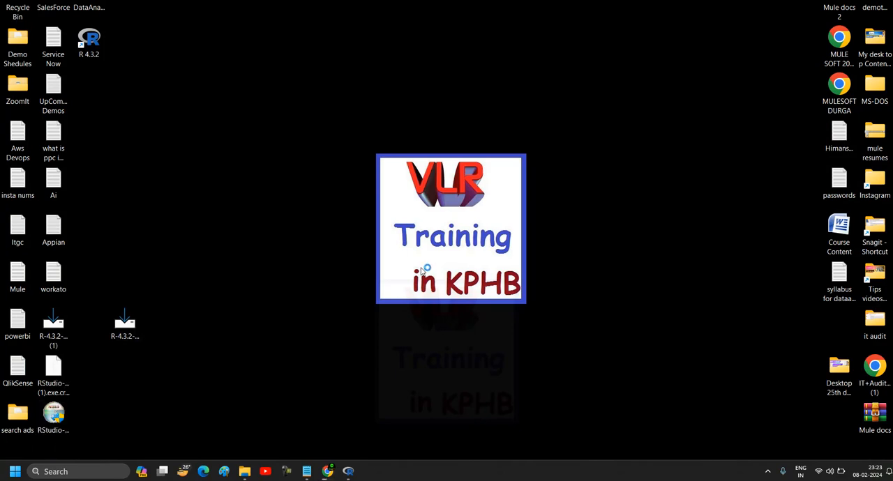
{"action": "left_click", "coordinate": [503, 298]}
{"action": "left_click", "coordinate": [503, 299]}
{"action": "left_click", "coordinate": [503, 299]}
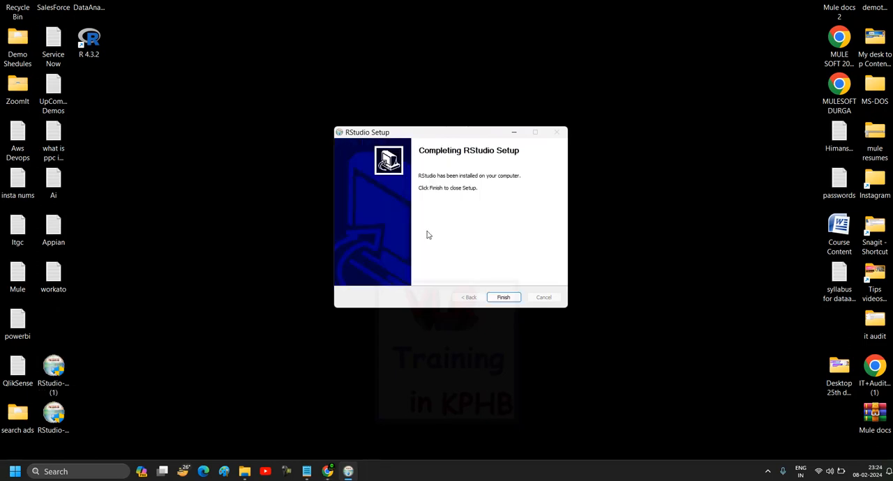
{"action": "left_click", "coordinate": [503, 298]}
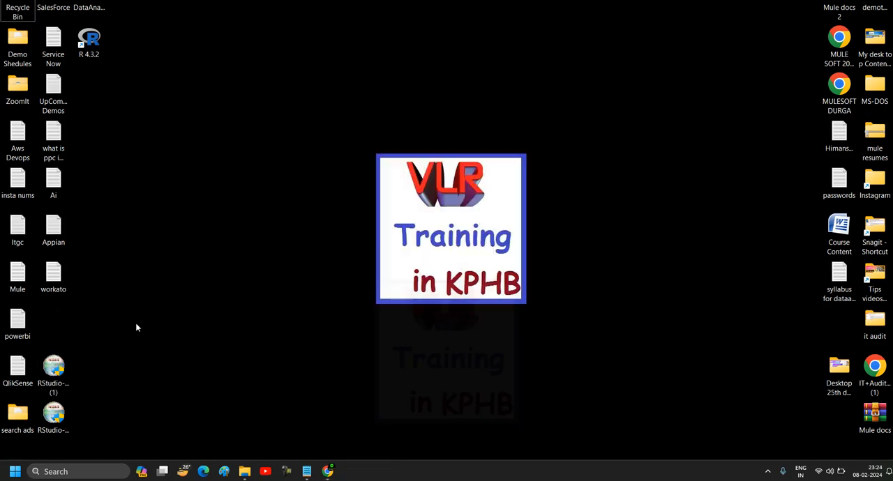
Find RStudio through the Windows search with "r stu" and launch it.
{"action": "left_click", "coordinate": [76, 472]}
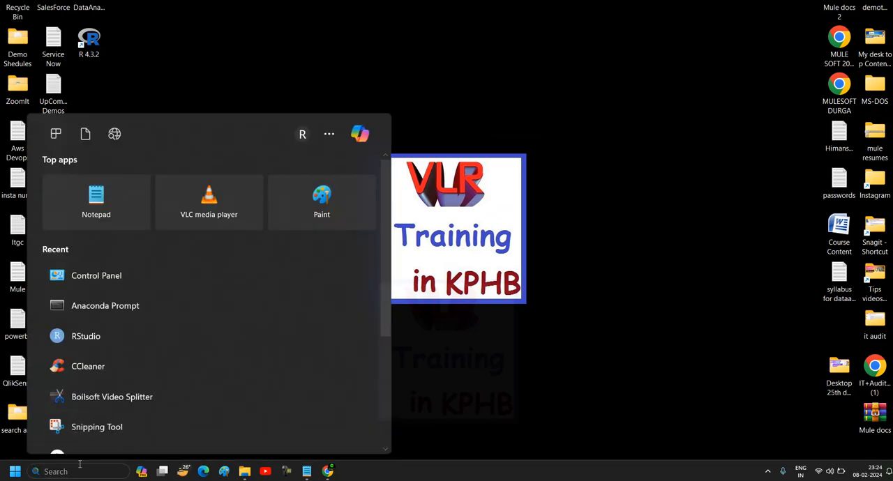
{"action": "type", "text": "r stu"}
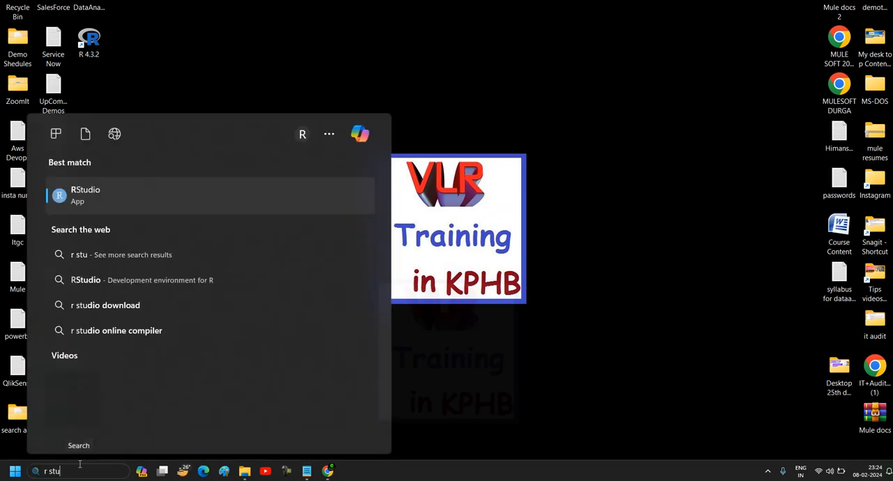
{"action": "left_click", "coordinate": [125, 195]}
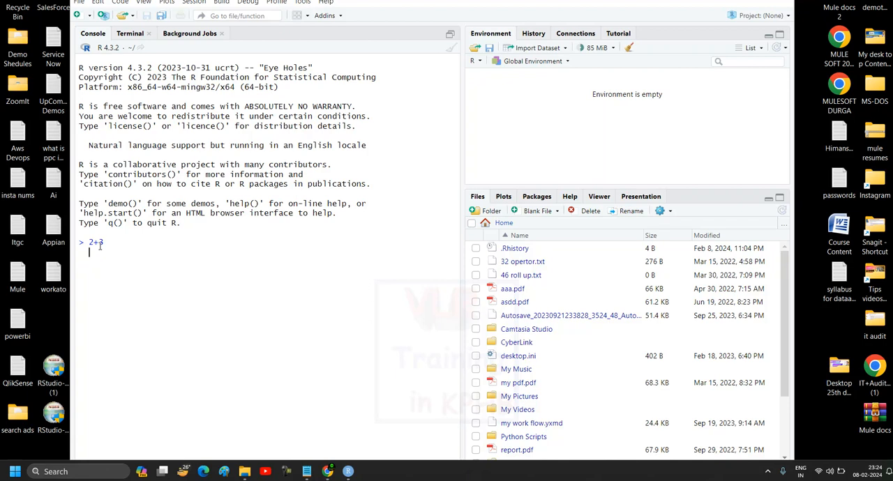
Evaluate 2+3 and 2+6 in the RStudio console.
{"action": "key", "text": "Return"}
{"action": "double_click", "coordinate": [100, 252]}
{"action": "type", "text": "2+6"}
{"action": "key", "text": "Return"}
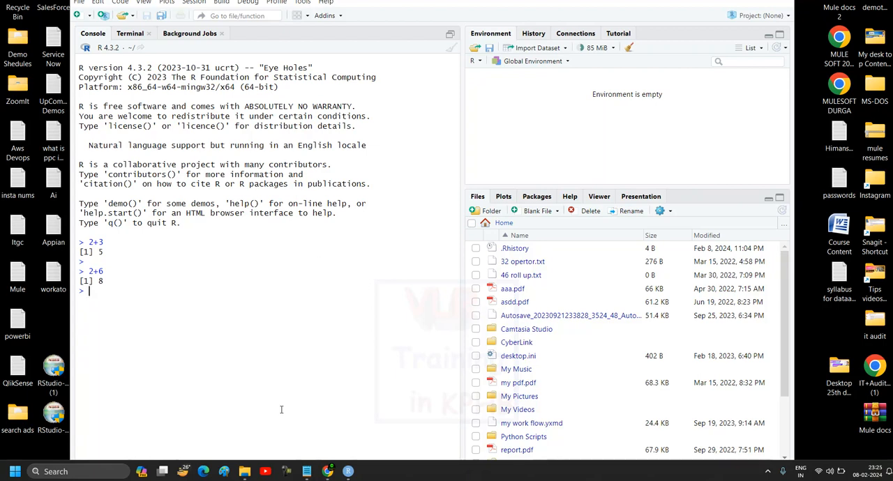
Launch Jupyter Notebook from the Windows search and check which kernels it offers for a new notebook.
{"action": "left_click", "coordinate": [63, 471]}
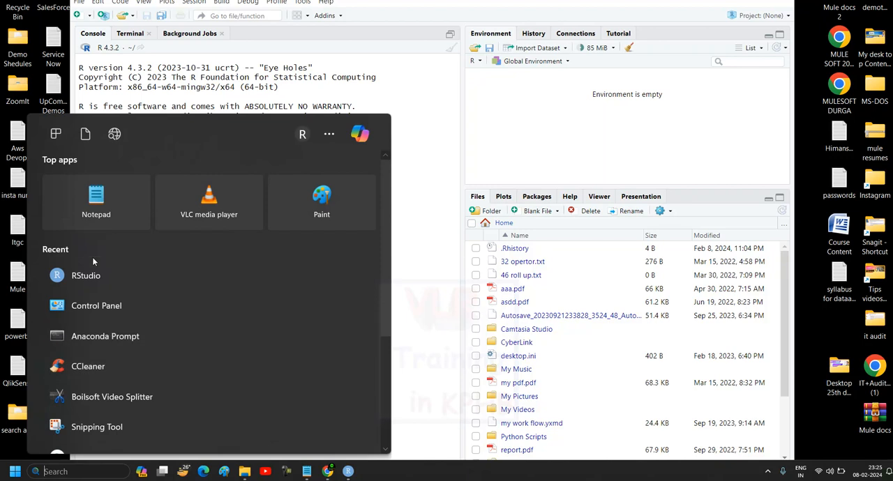
{"action": "type", "text": "jupyter Notebook"}
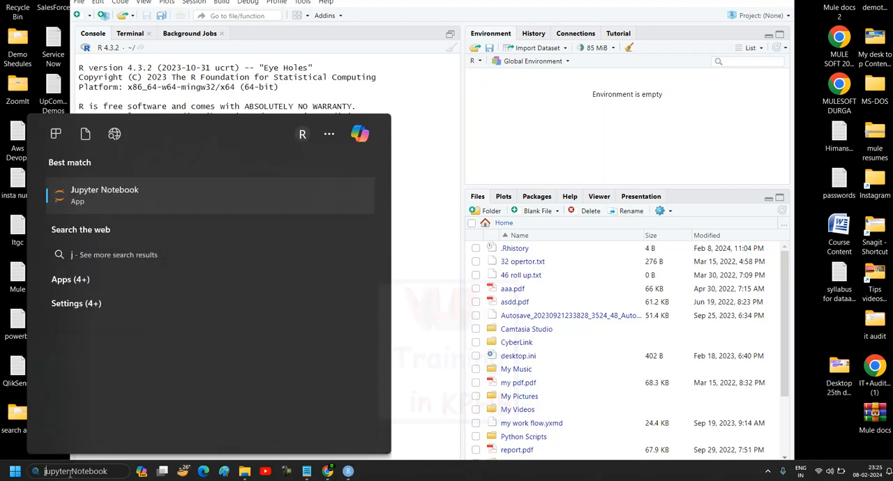
{"action": "left_click", "coordinate": [119, 190]}
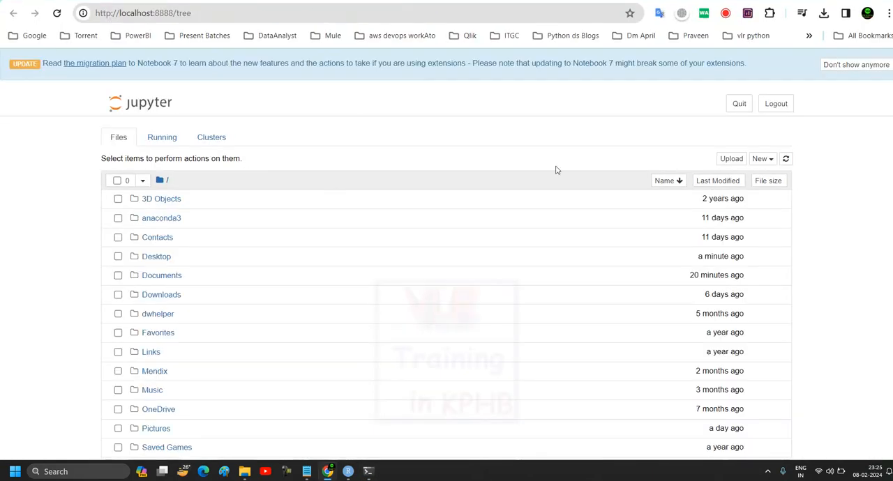
{"action": "left_click", "coordinate": [768, 162]}
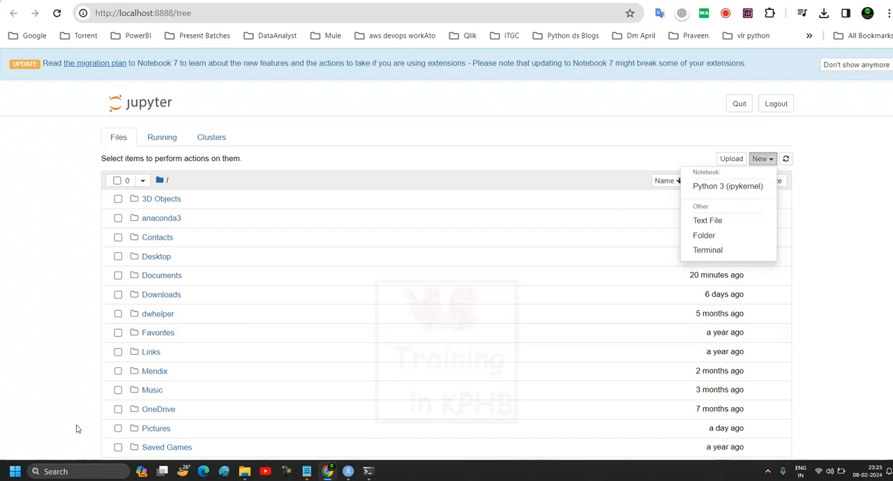
Search Windows for "anacon" and open Anaconda Prompt.
{"action": "left_click", "coordinate": [50, 471]}
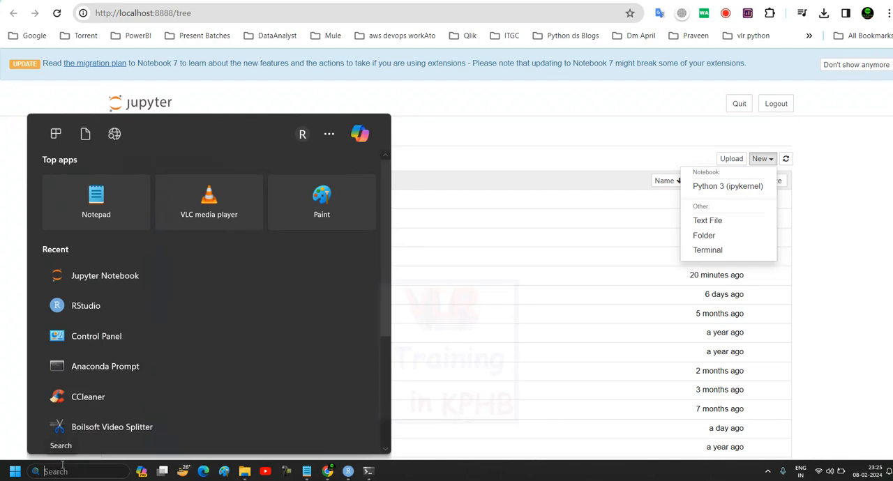
{"action": "type", "text": "anacon"}
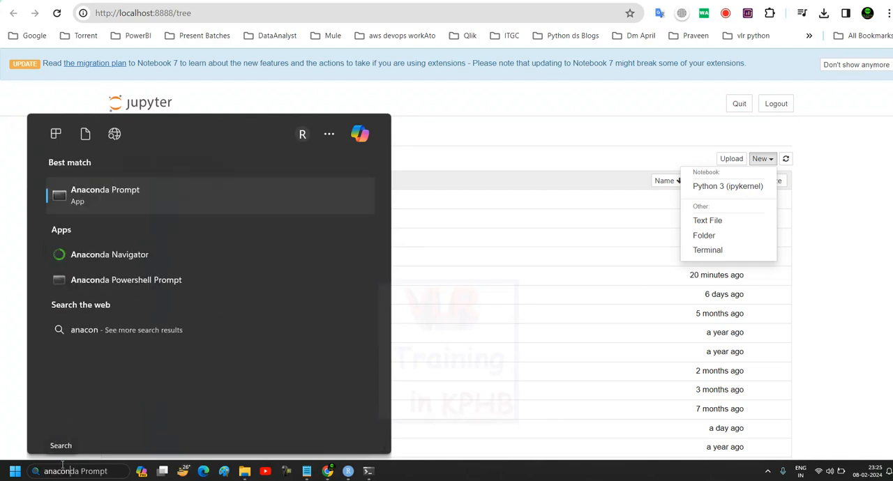
{"action": "left_click", "coordinate": [102, 190]}
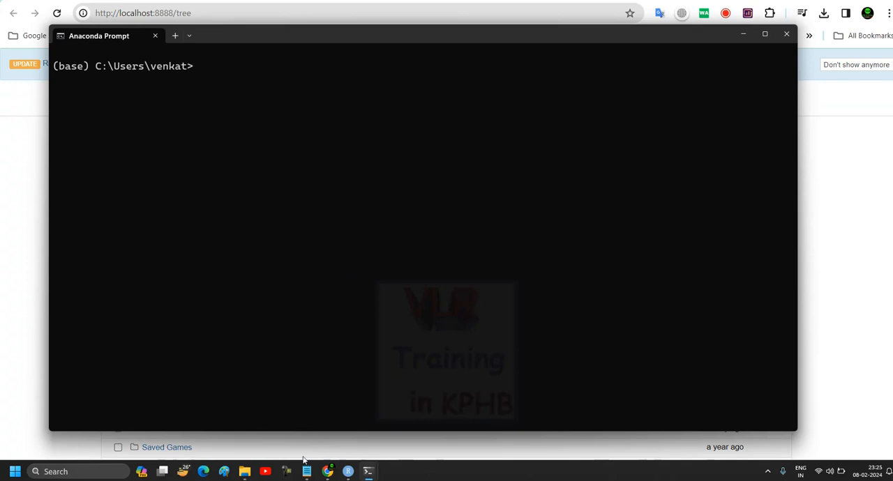
Copy the command "conda install -c r r-irkernel" from the Notepad note and run it in Anaconda Prompt.
{"action": "mouse_move", "coordinate": [307, 476]}
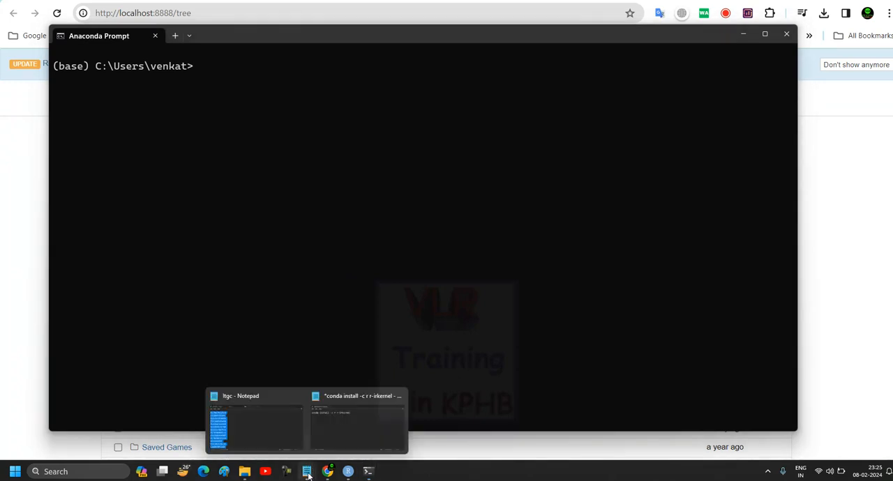
{"action": "left_click", "coordinate": [333, 440]}
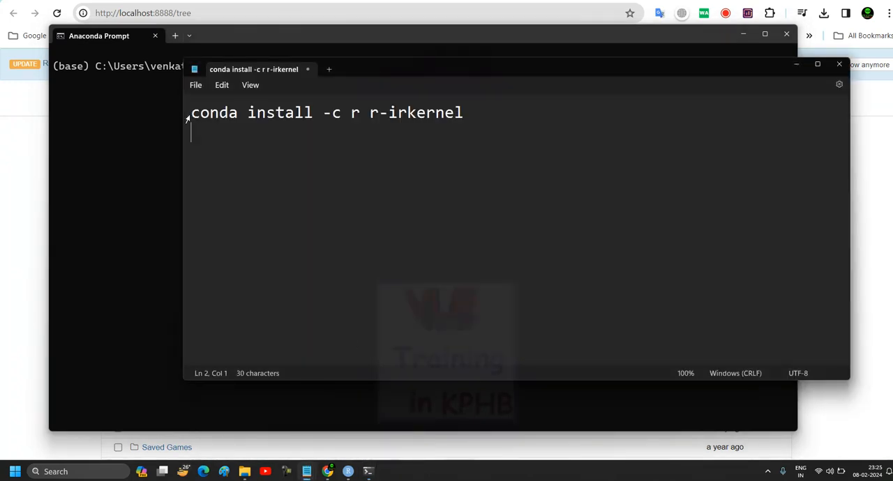
{"action": "left_click", "coordinate": [351, 113]}
{"action": "left_click_drag", "start_coordinate": [463, 113], "coordinate": [194, 113]}
{"action": "key", "text": "ctrl+c"}
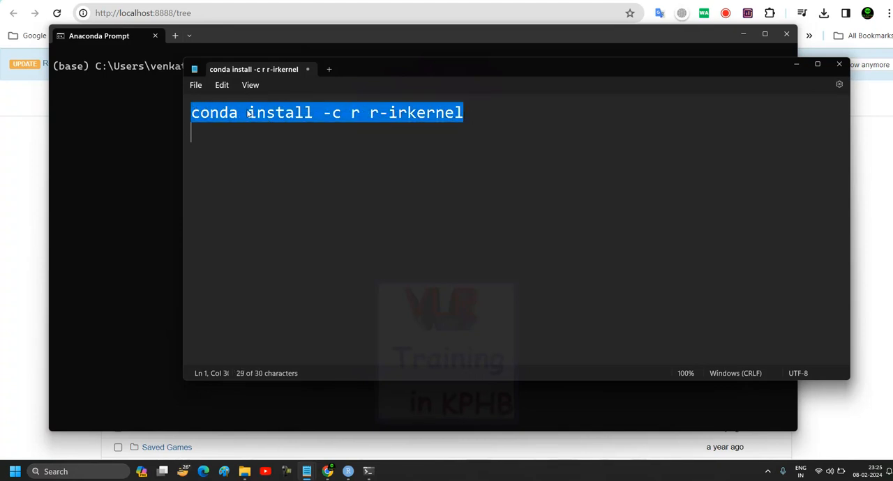
{"action": "left_click", "coordinate": [154, 130]}
{"action": "key", "text": "ctrl+v"}
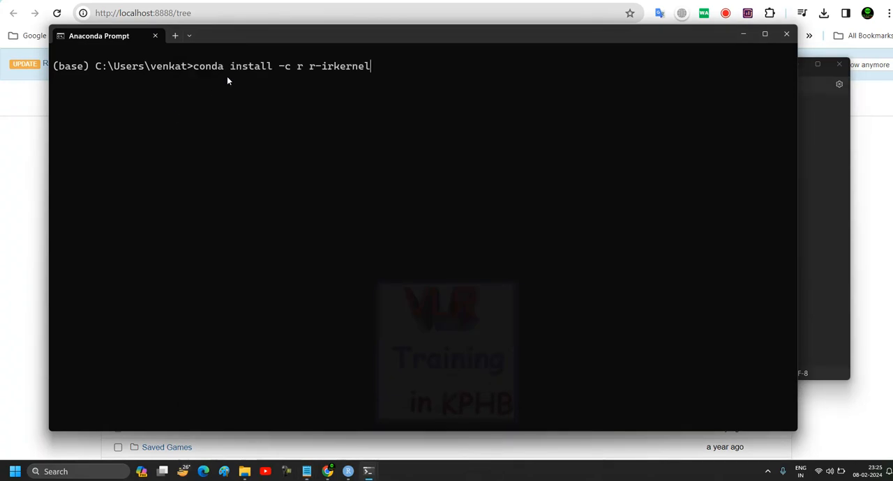
{"action": "key", "text": "Return"}
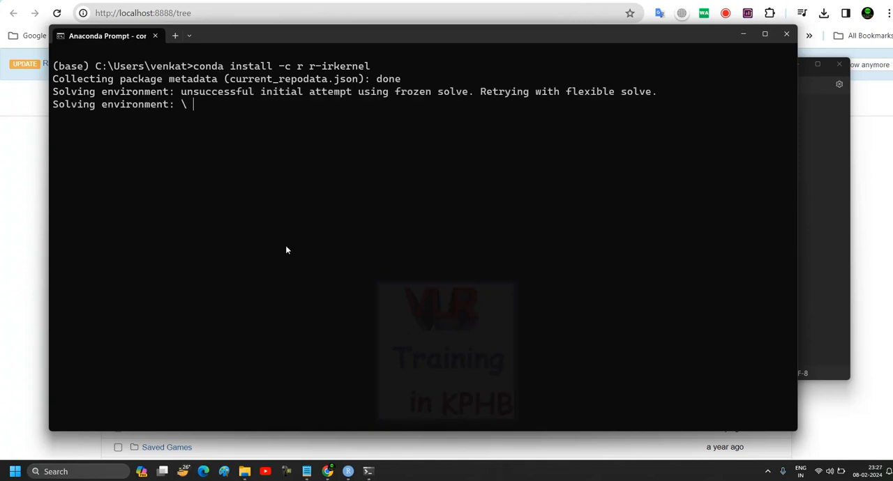
Close RStudio and the Jupyter Notebook server window, leaving the conda installation running.
{"action": "left_click", "coordinate": [351, 473]}
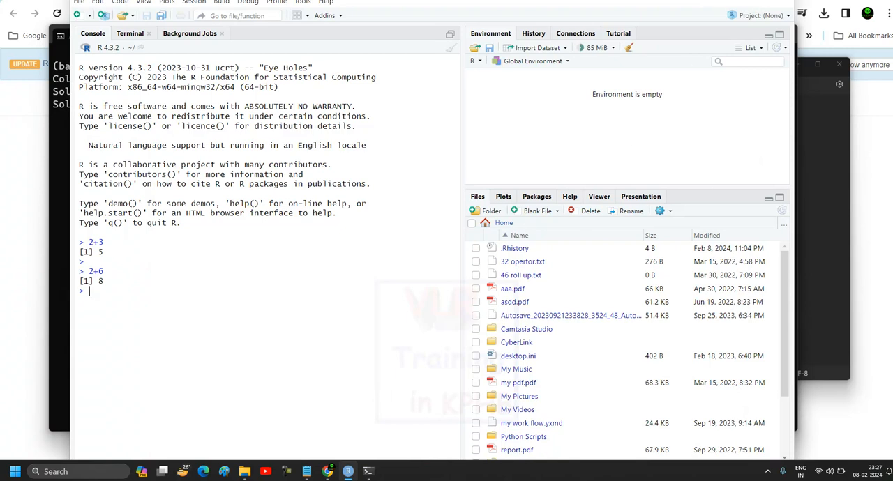
{"action": "key", "text": "alt+Tab"}
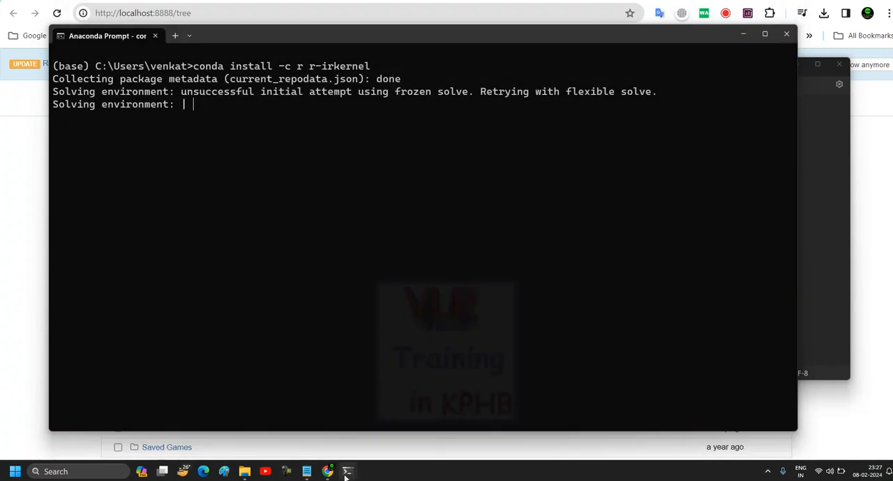
{"action": "mouse_move", "coordinate": [349, 475]}
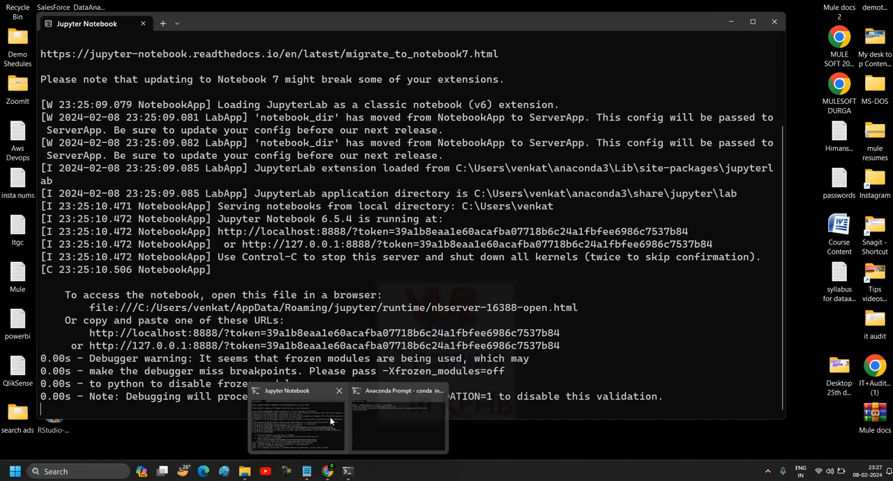
{"action": "left_click", "coordinate": [297, 419]}
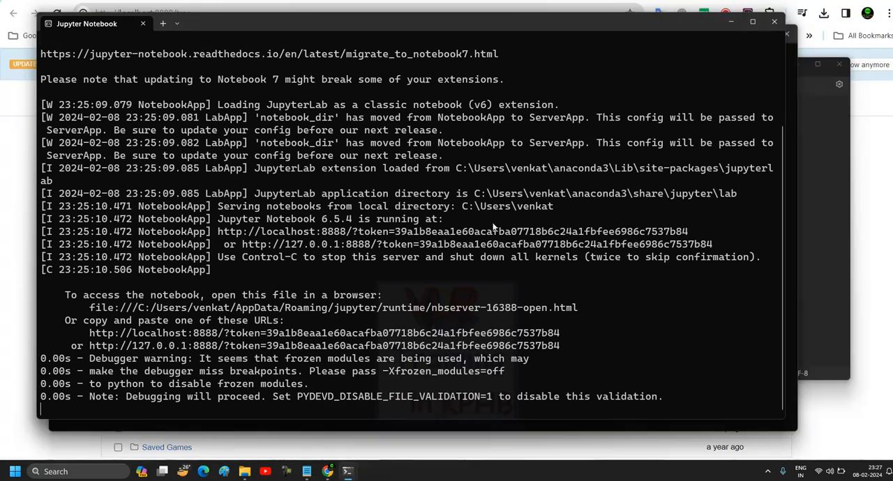
{"action": "left_click", "coordinate": [772, 24]}
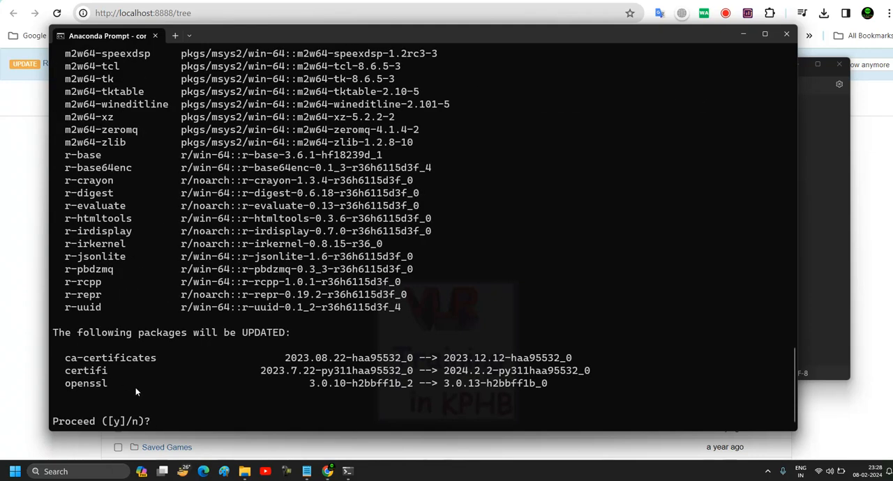
Answer y to the conda prompt to install the listed packages, and review the download progress.
{"action": "type", "text": "y"}
{"action": "key", "text": "Return"}
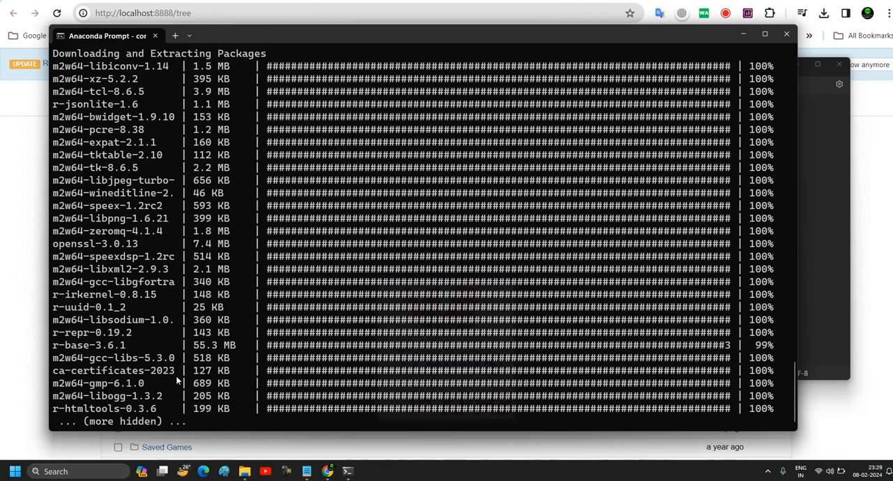
{"action": "scroll", "coordinate": [308, 364], "scroll_direction": "up", "scroll_amount": 3}
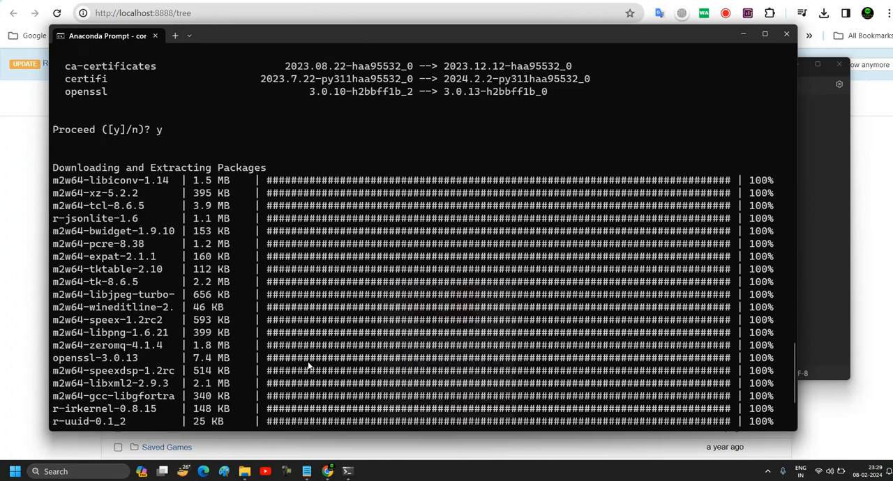
{"action": "scroll", "coordinate": [309, 365], "scroll_direction": "down", "scroll_amount": 3}
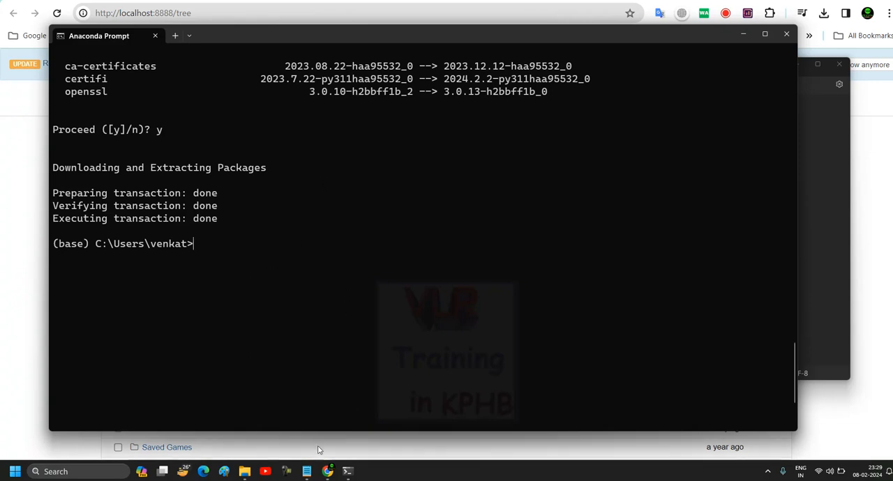
Relaunch Jupyter Notebook from the Windows search and create a new notebook with the R kernel.
{"action": "left_click", "coordinate": [60, 473]}
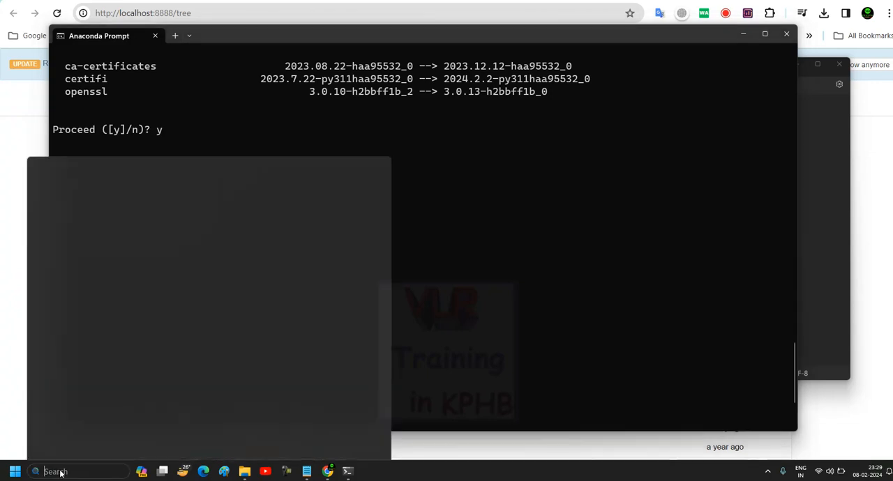
{"action": "left_click", "coordinate": [127, 306]}
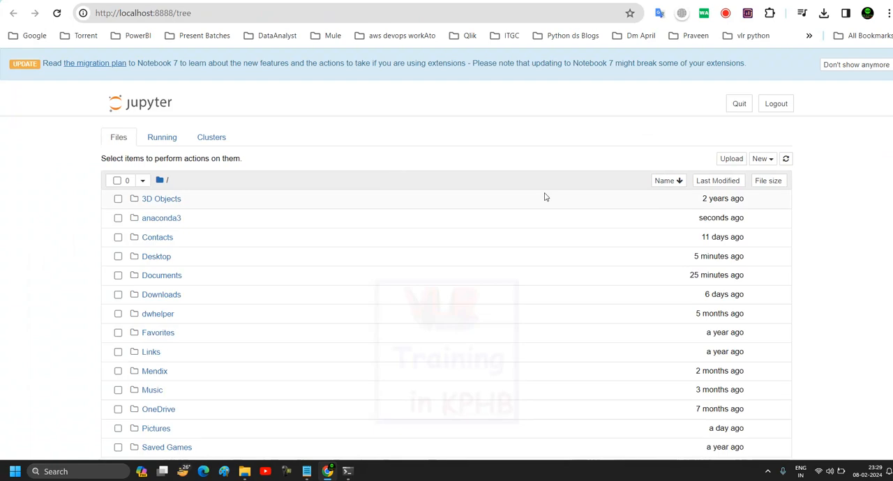
{"action": "left_click", "coordinate": [770, 162]}
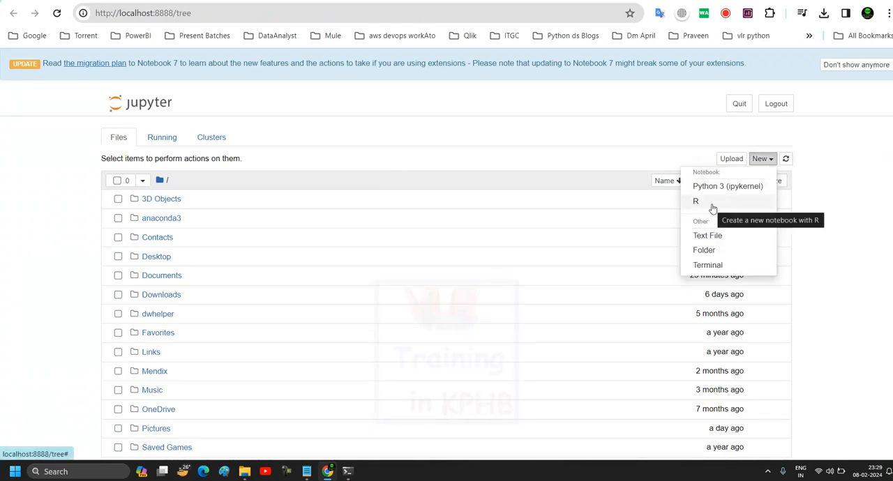
{"action": "left_click", "coordinate": [706, 206]}
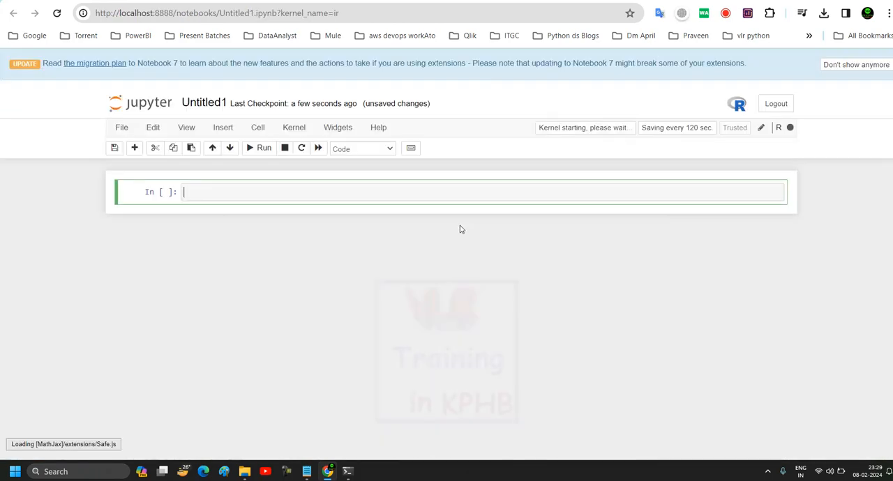
Enter 2+3 in the first cell of the R notebook, run it and select the executed cell.
{"action": "type", "text": "2+3"}
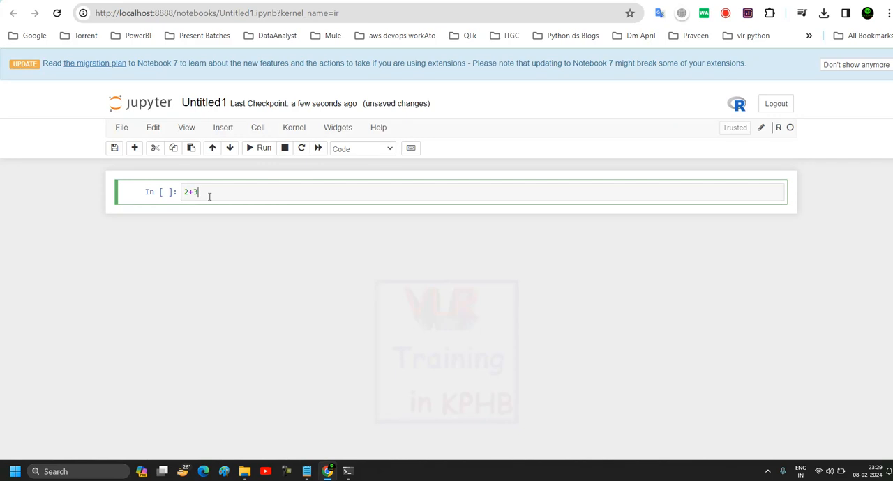
{"action": "key", "text": "shift+Return"}
{"action": "left_click", "coordinate": [203, 221]}
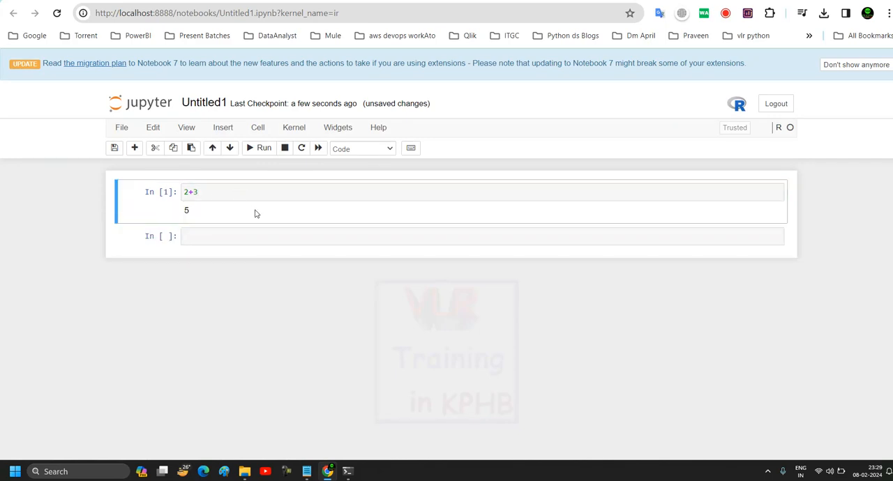